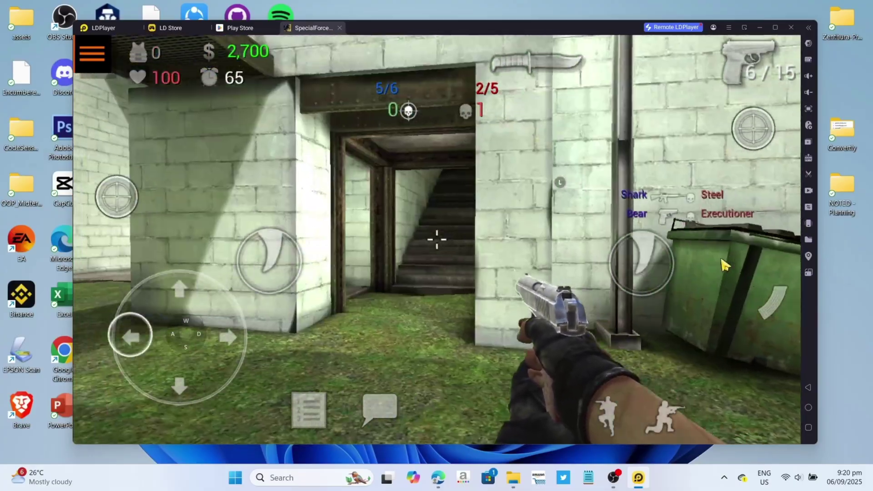
# Step: Walk the player from the courtyard through the doorway and up the stairs along the brick wall
pyautogui.press('w')
pyautogui.press('d')
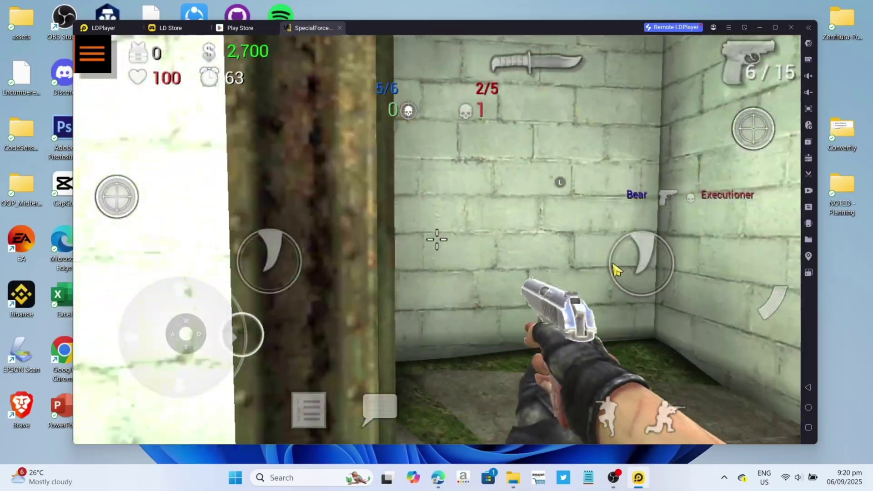
pyautogui.press('a')
pyautogui.press('w')
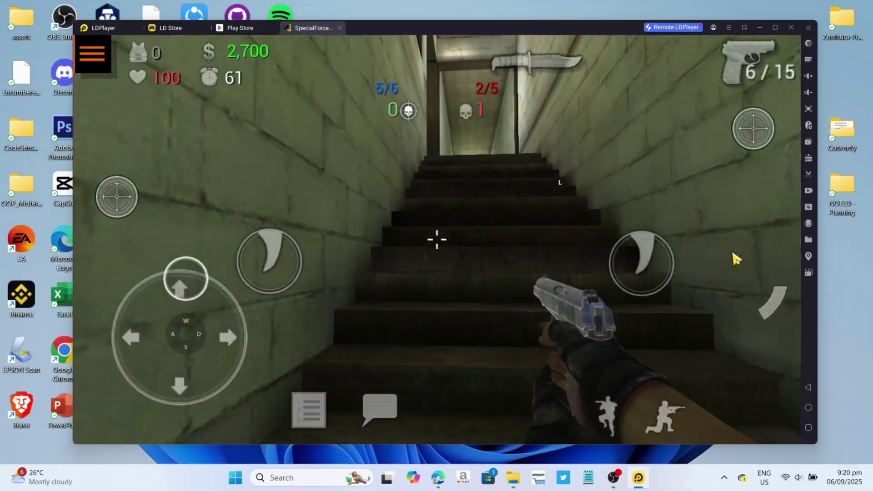
pyautogui.press('d')
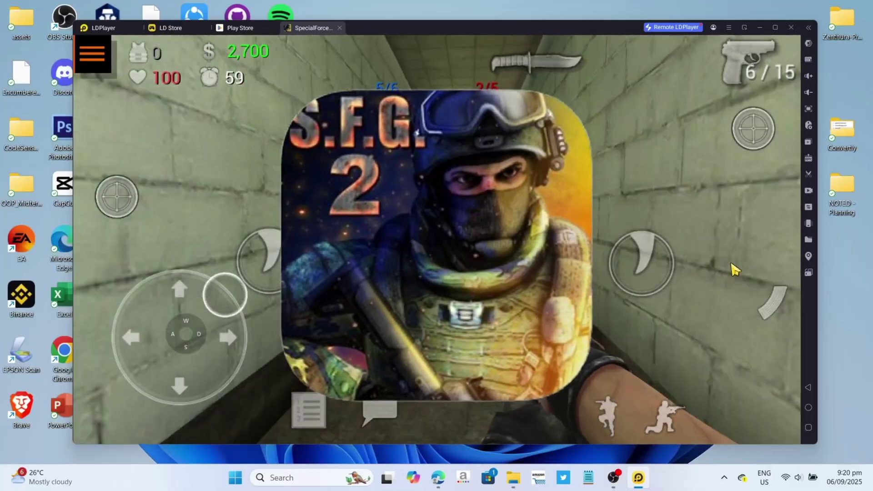
pyautogui.press('d')
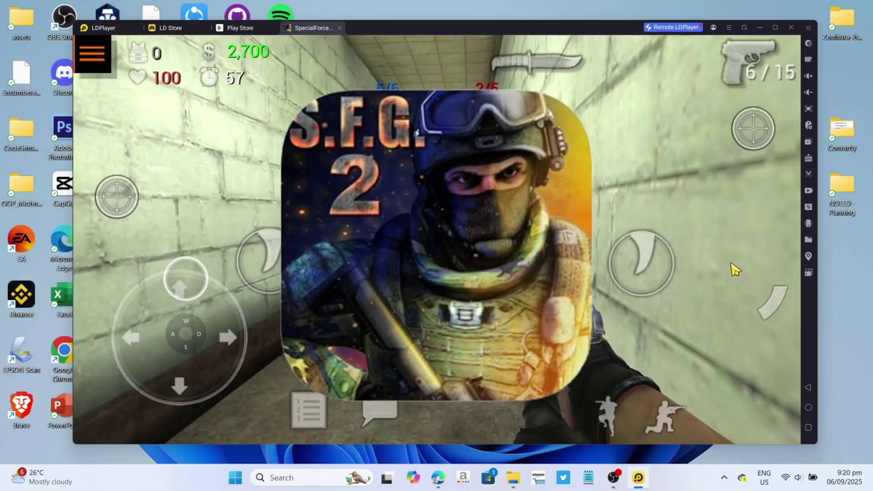
pyautogui.press('d')
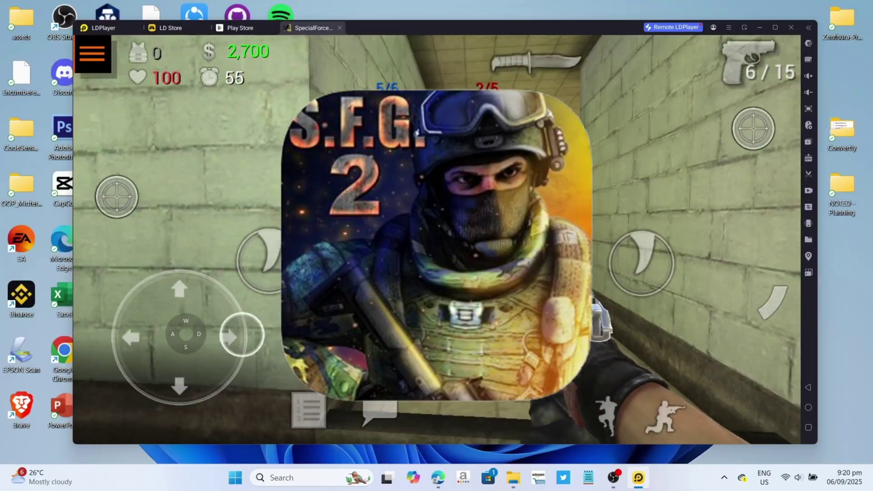
# Step: Move the player down the indoor corridor and turn right into the toilet corridor
pyautogui.press('w')
pyautogui.press('a')
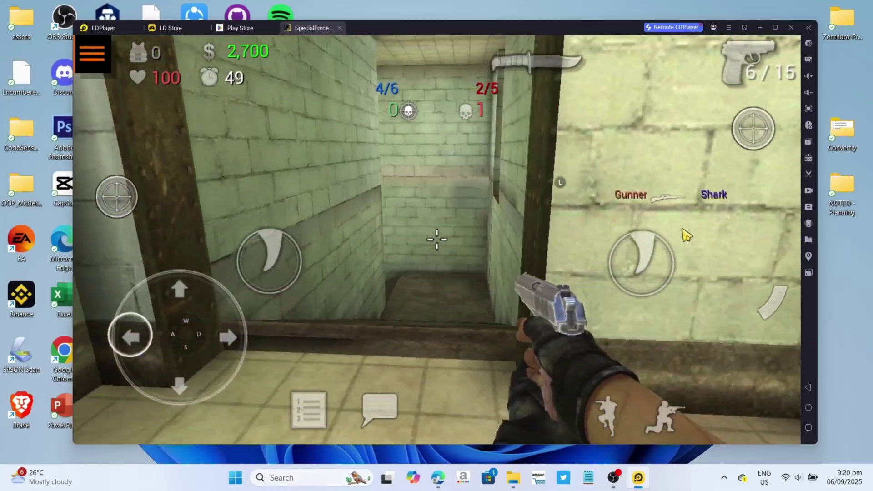
pyautogui.press('d')
pyautogui.press('w')
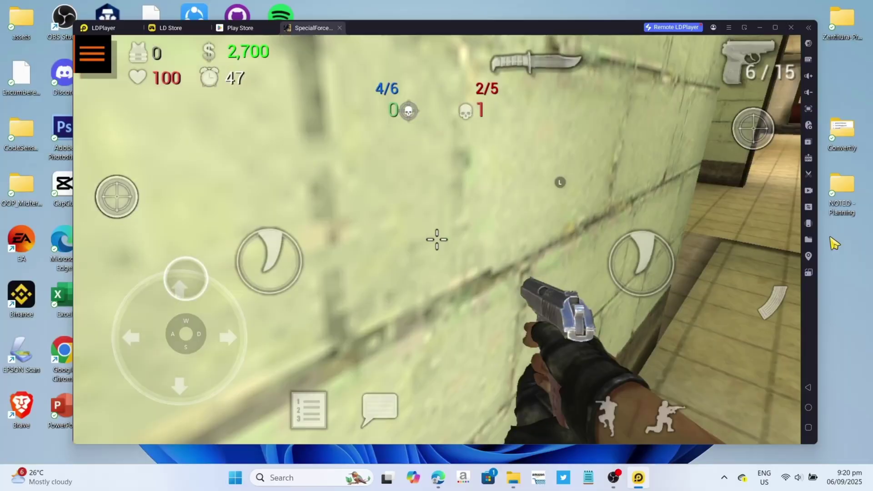
pyautogui.press('d')
pyautogui.press('w')
pyautogui.press('w')
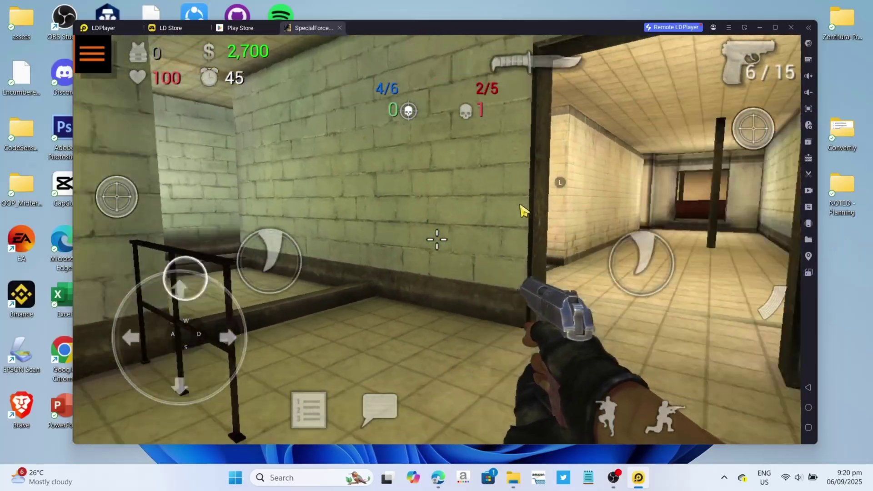
pyautogui.press('d')
pyautogui.press('a')
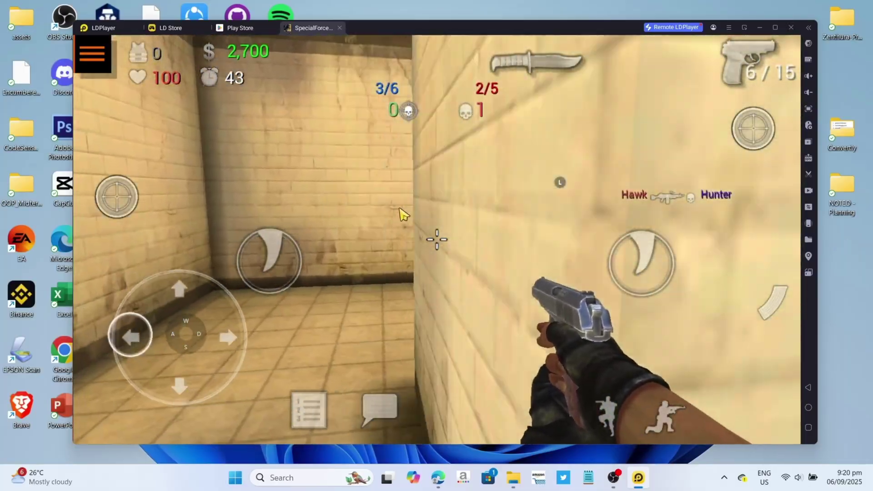
pyautogui.moveTo(403, 213); pyautogui.dragTo(531, 214)
pyautogui.press('w')
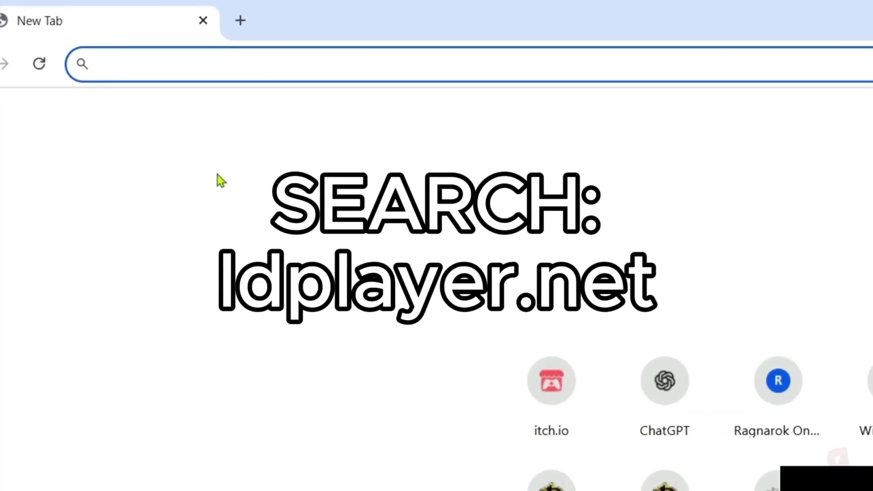
# Step: Go to ldplayer.net from Chrome's address bar
pyautogui.write('ldpl')
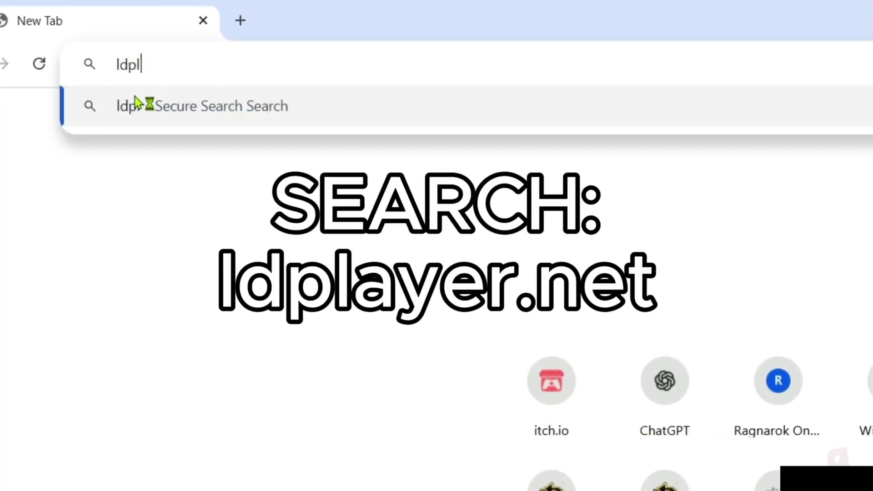
pyautogui.write('ayldpla')
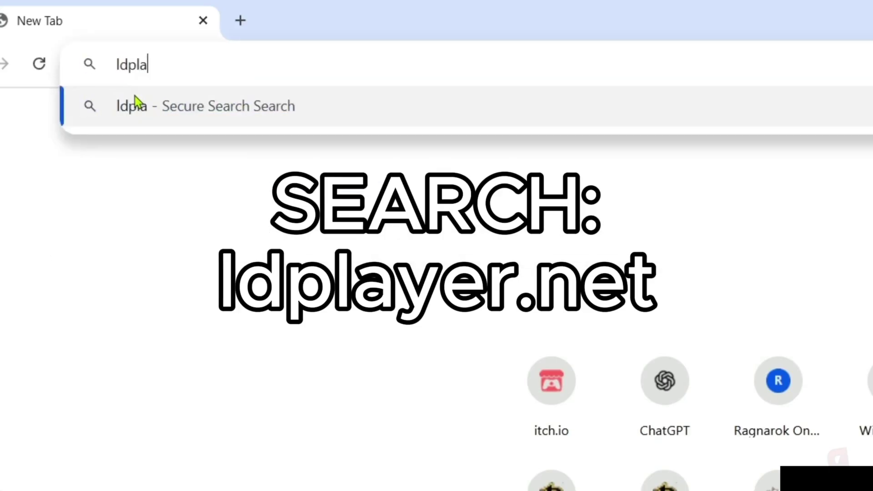
pyautogui.write('yer.net')
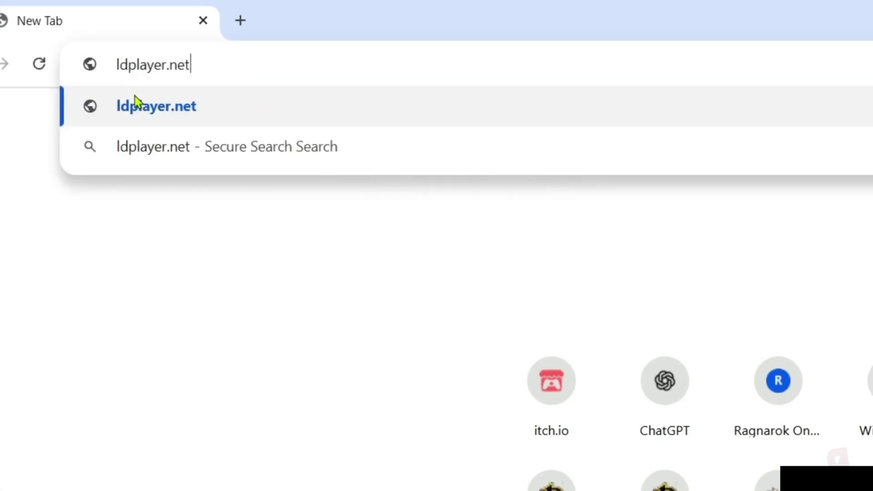
pyautogui.moveTo(211, 64); pyautogui.dragTo(99, 66)
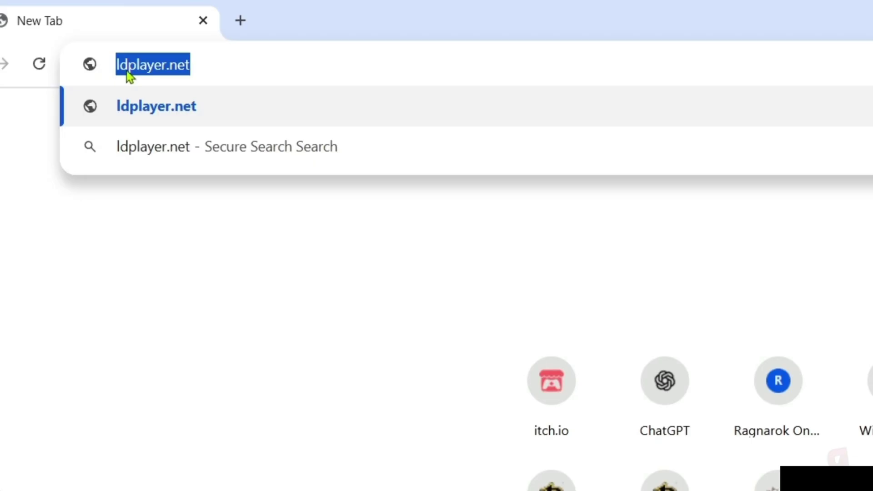
pyautogui.click(201, 64)
pyautogui.press('Return')
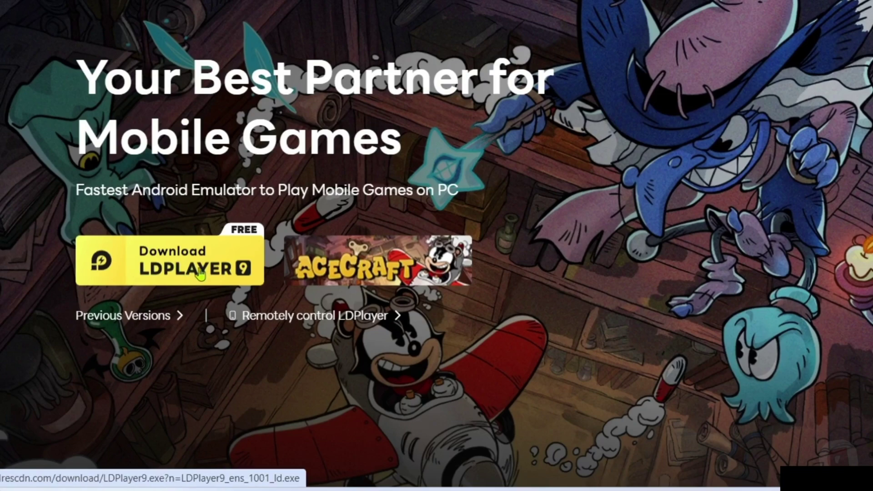
# Step: Download LDPlayer 9 and run LDPlayer9_ens_1001_ld.exe from Chrome's downloads list
pyautogui.click(177, 274)
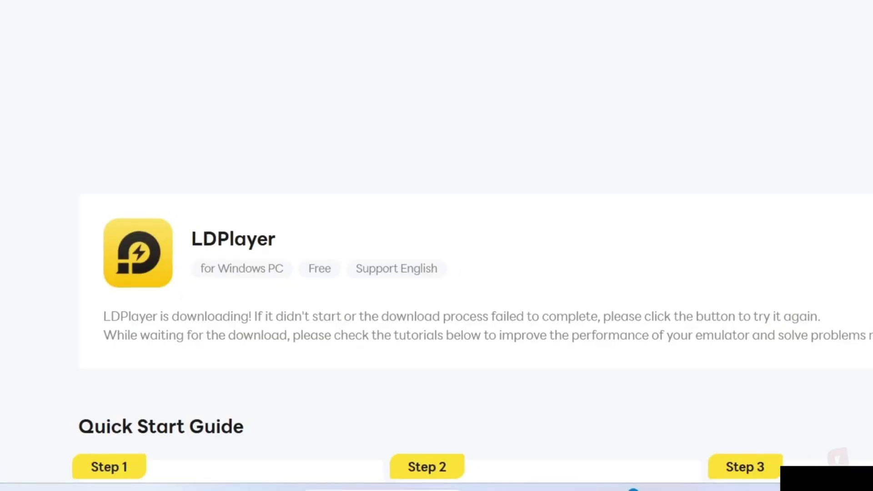
pyautogui.click(819, 38)
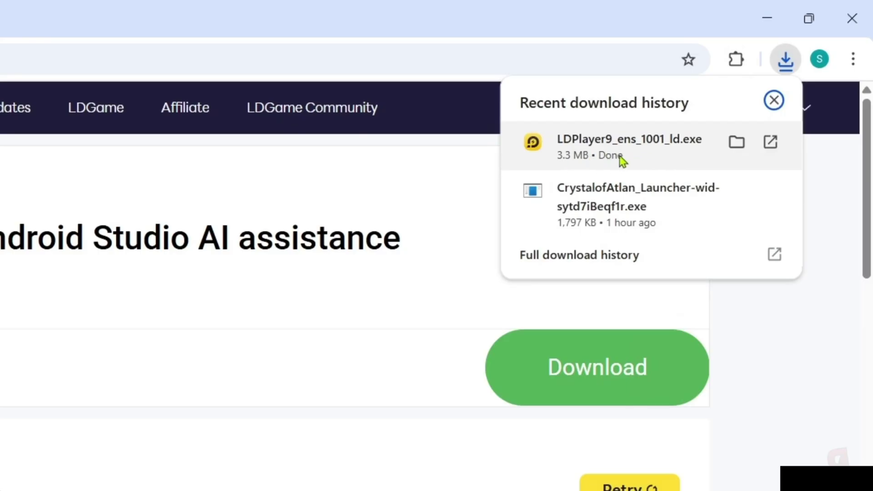
pyautogui.click(650, 155)
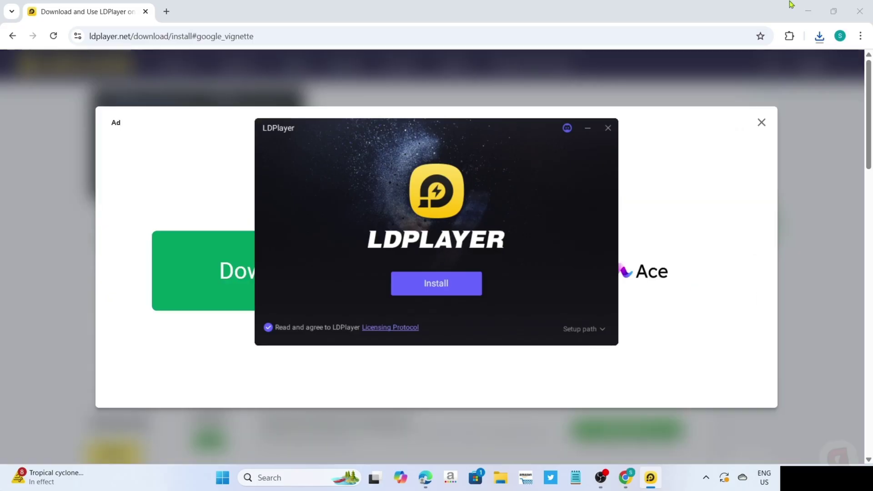
# Step: Minimise Chrome and install LDPlayer 9.1.57.1 until its Android home screen appears
pyautogui.click(808, 11)
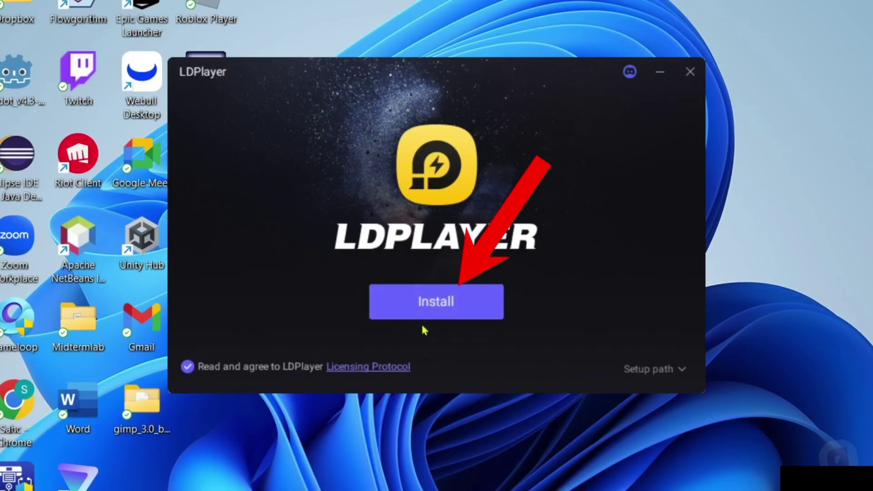
pyautogui.click(430, 312)
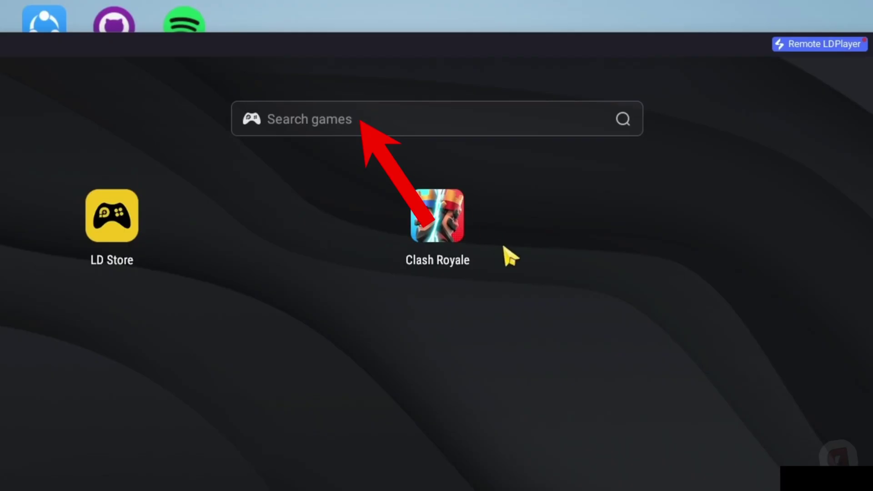
# Step: Search games for 'special forces group 2' and open the Special Forces Group 2 result
pyautogui.click(502, 129)
pyautogui.write('special force')
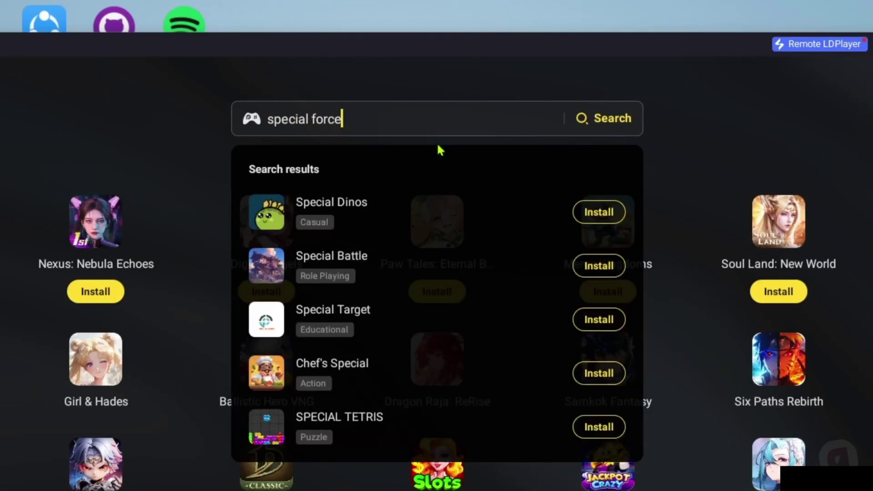
pyautogui.write('s group 2')
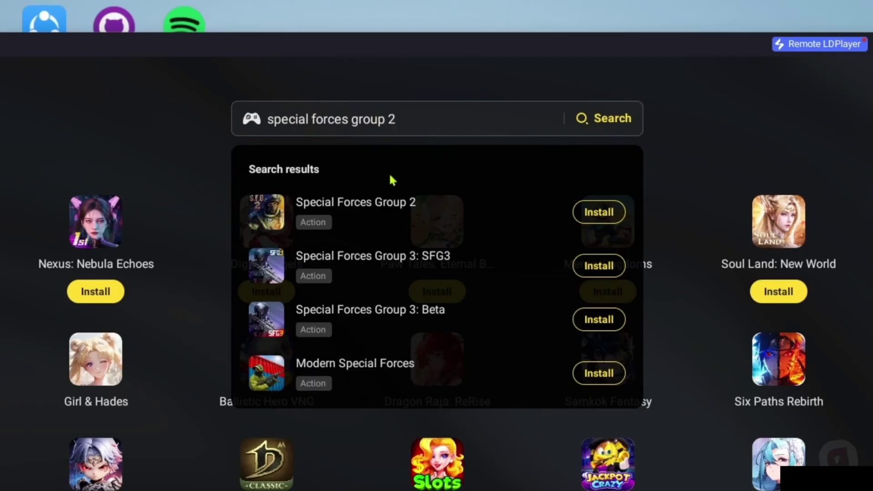
pyautogui.click(383, 206)
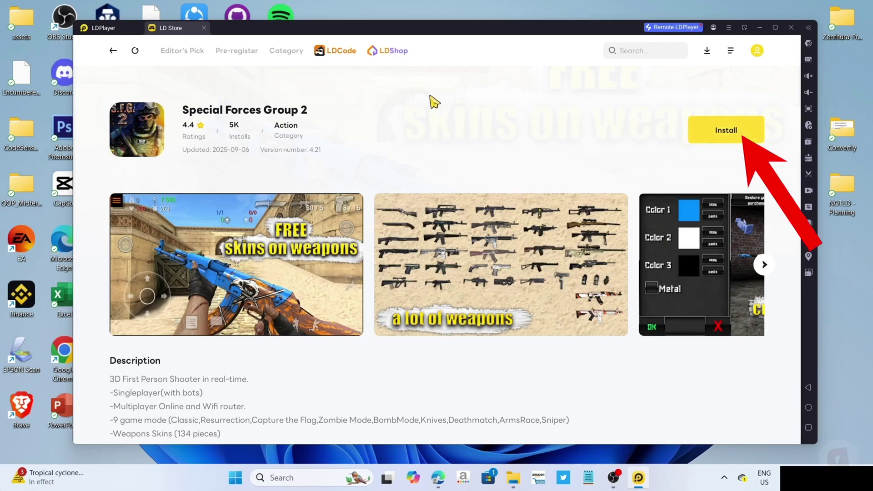
# Step: Install Special Forces Group 2 through its Google Play page until Install succeeded appears
pyautogui.click(730, 146)
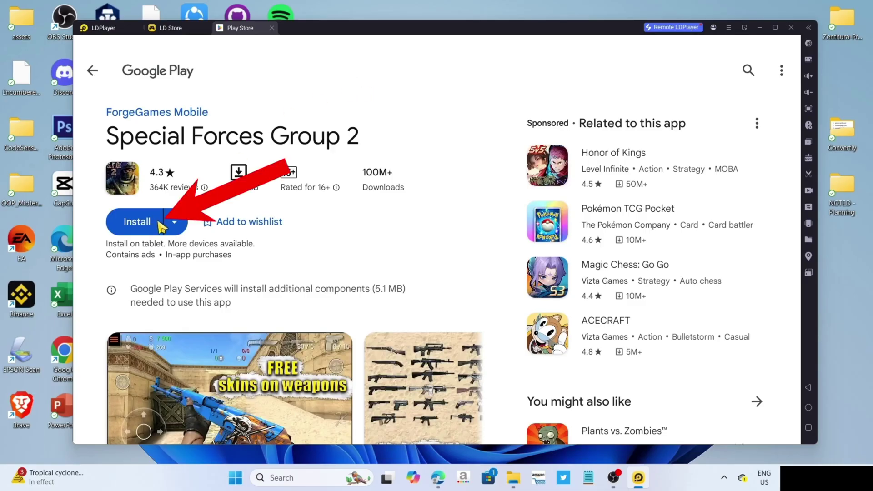
pyautogui.click(147, 230)
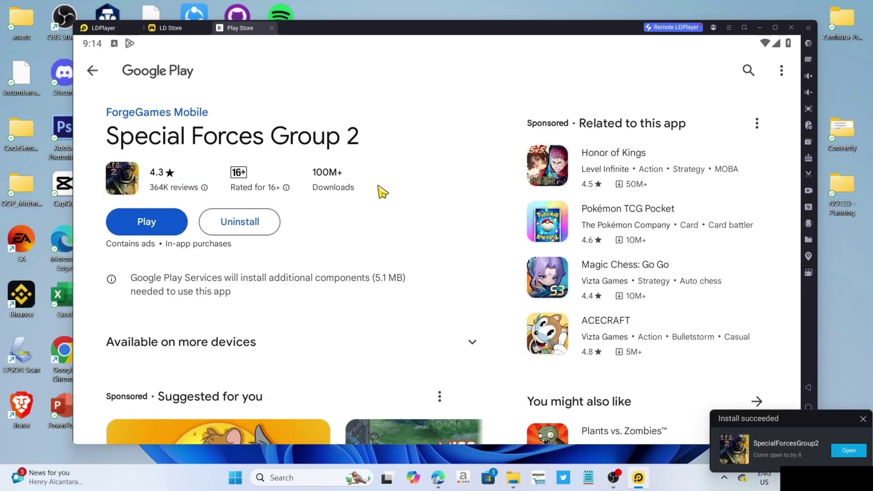
# Step: Launch Special Forces Group 2 from the home tab and walk up the stairwell into the corridor
pyautogui.click(104, 28)
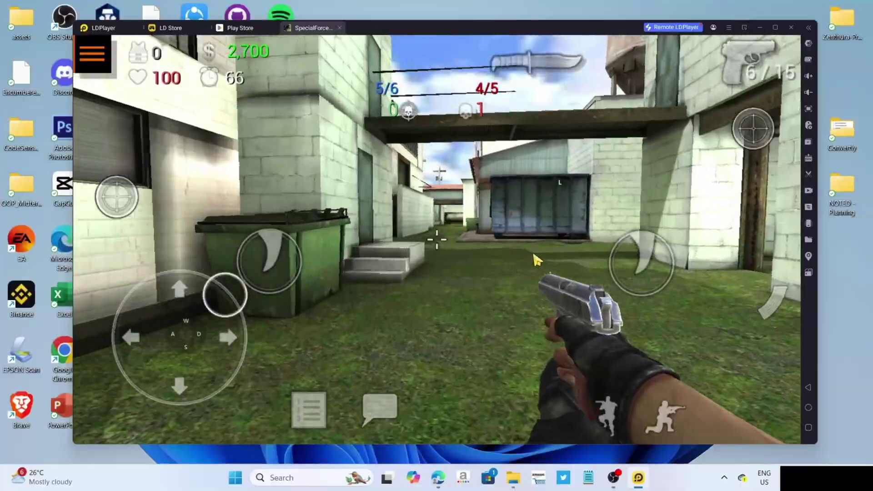
pyautogui.press('w')
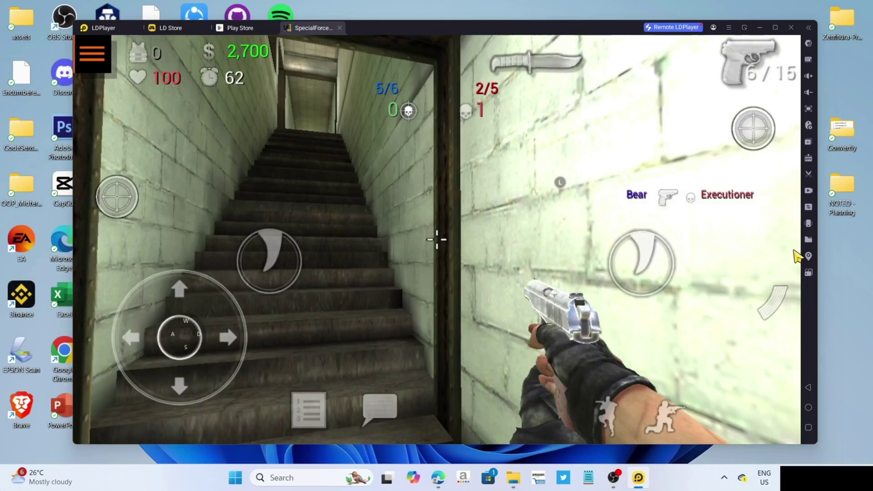
pyautogui.press('w')
pyautogui.press('d')
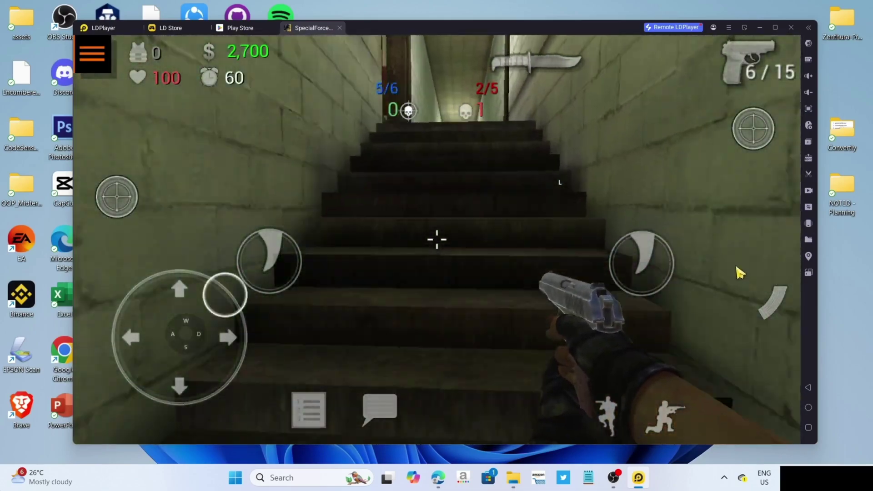
pyautogui.press('d')
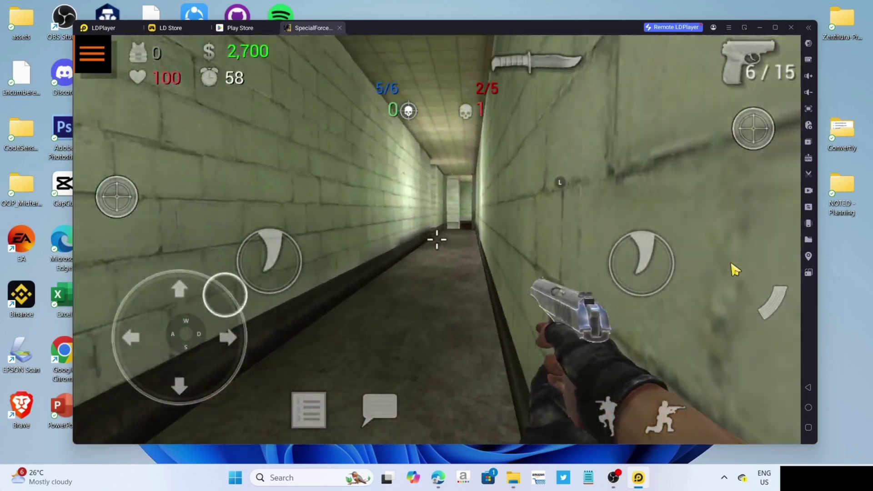
pyautogui.press('w')
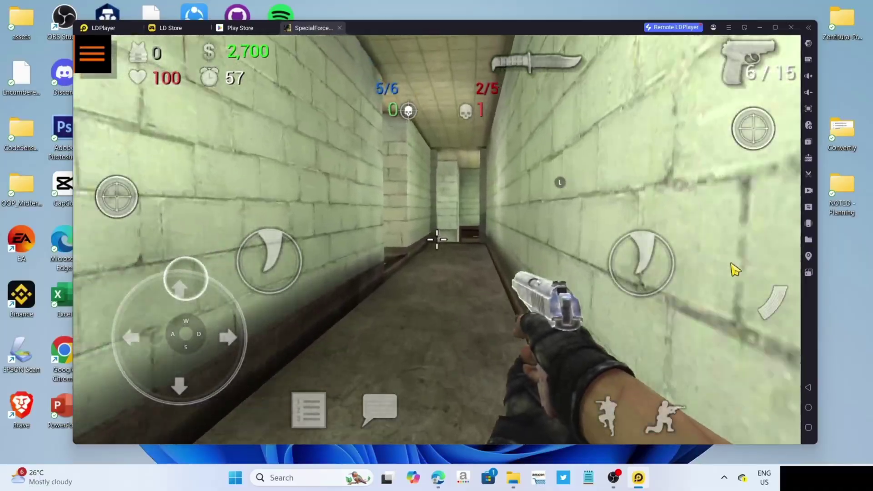